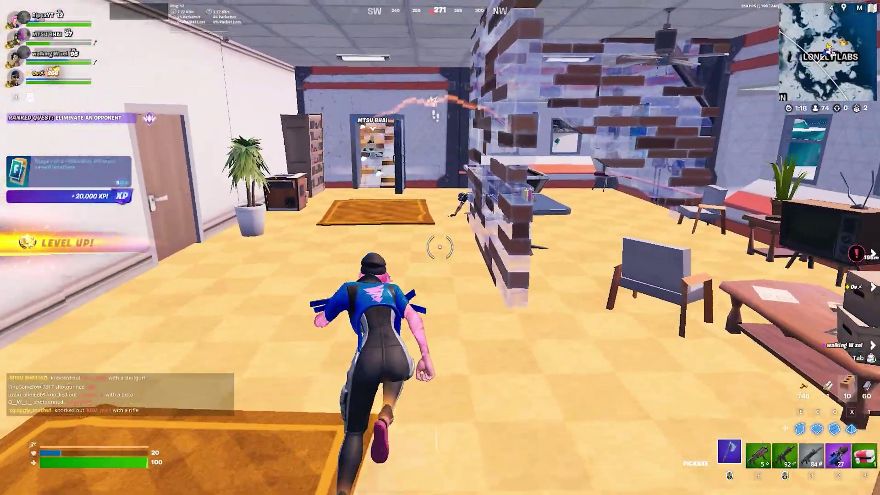
# Step: Push through the doorway, switch to the Combat SMG and shoot the build-fight opponent until eliminated
pyautogui.press('w')
pyautogui.press('2')
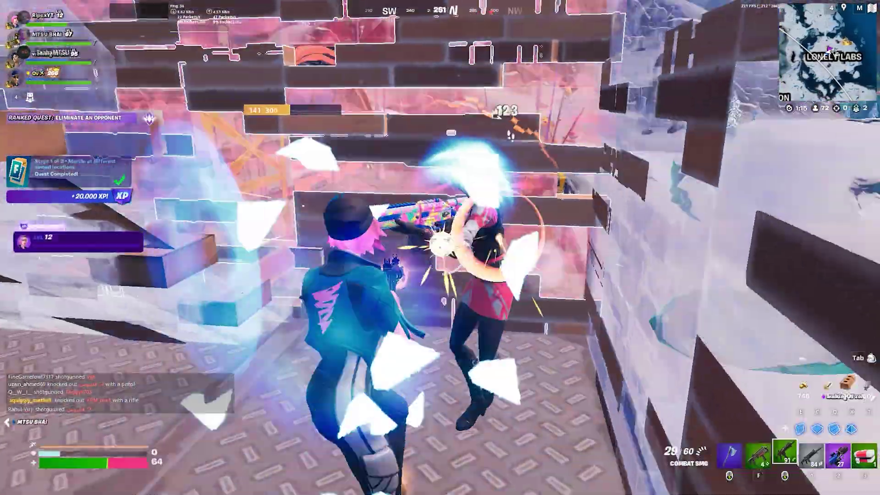
pyautogui.click(440, 248)
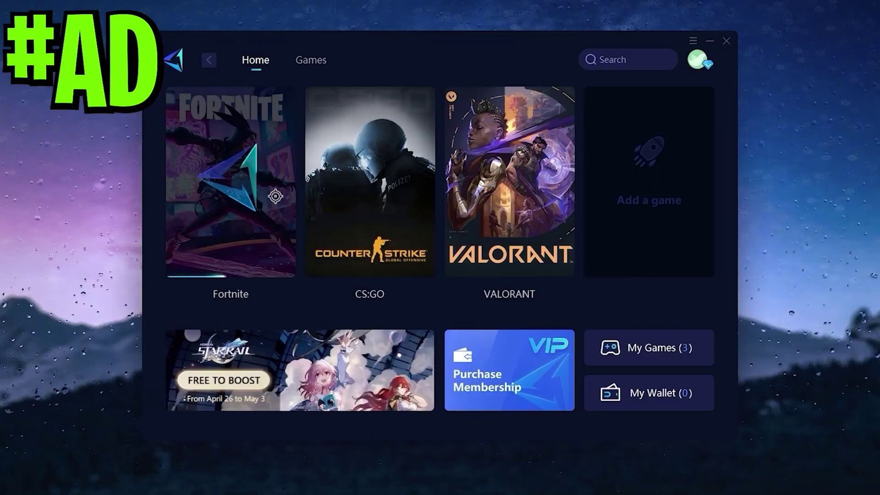
# Step: Boost Fortnite in GearUP Booster, then review its settings and region/server node choices
pyautogui.click(275, 196)
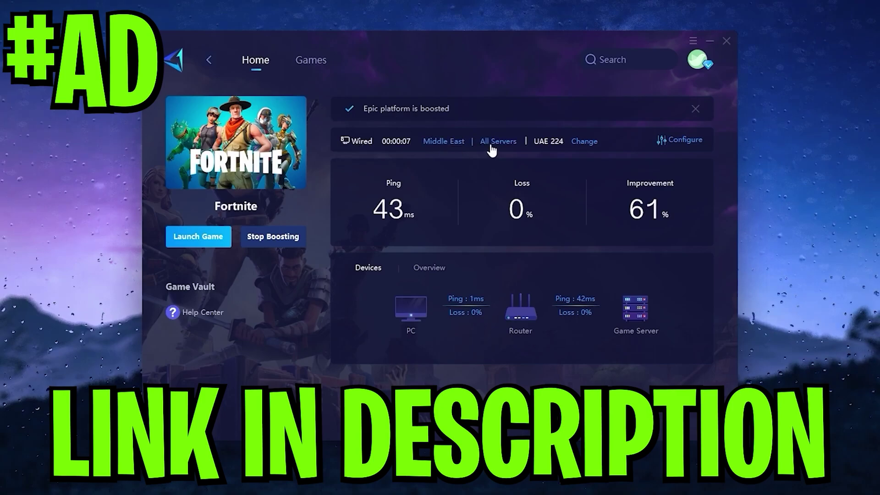
pyautogui.click(669, 139)
pyautogui.click(557, 166)
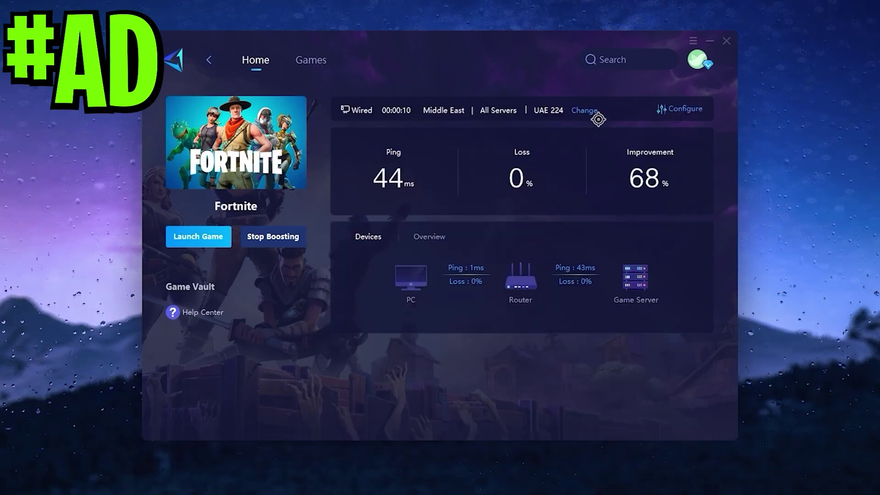
pyautogui.click(597, 117)
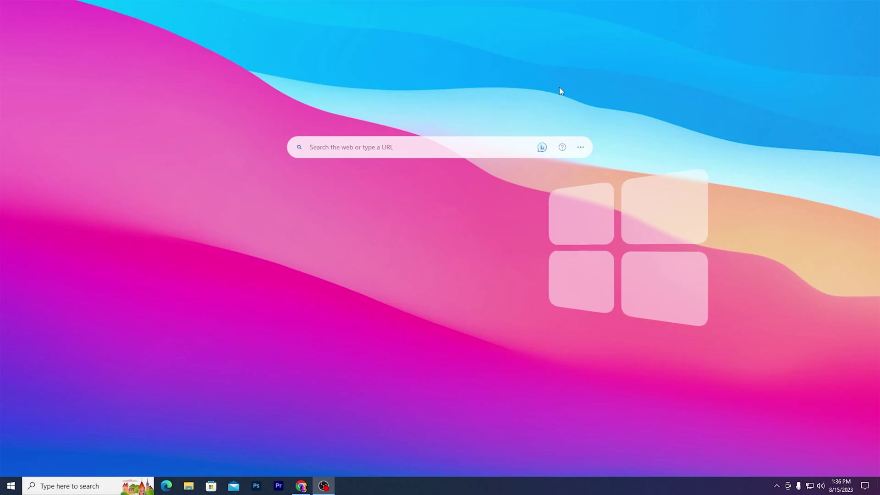
# Step: Search 'power' to reach Power & sleep settings, then go to the additional power settings
pyautogui.click(71, 485)
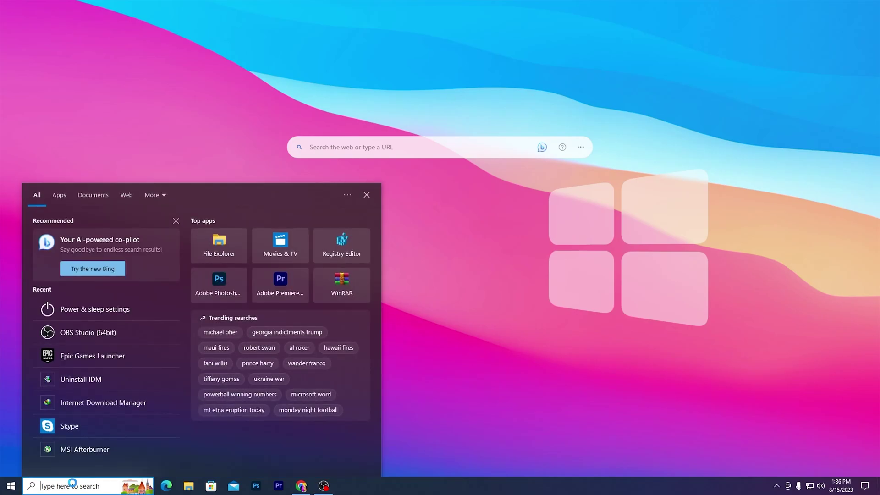
pyautogui.write('power')
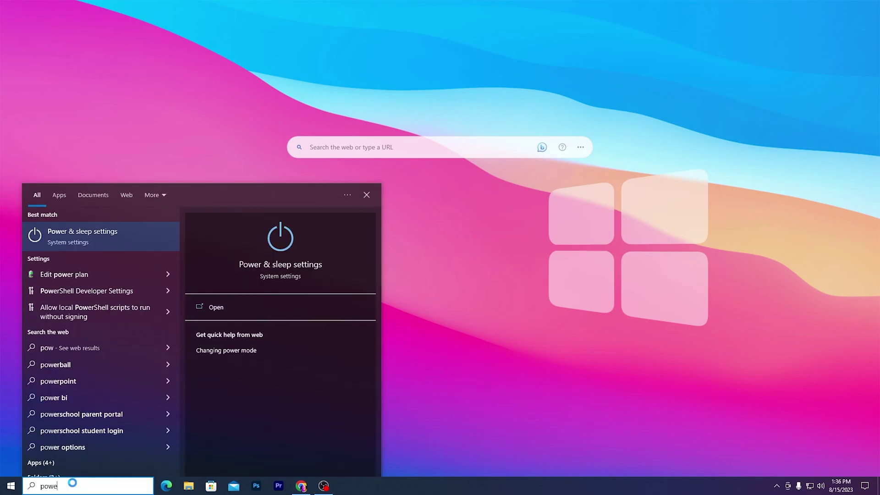
pyautogui.click(95, 231)
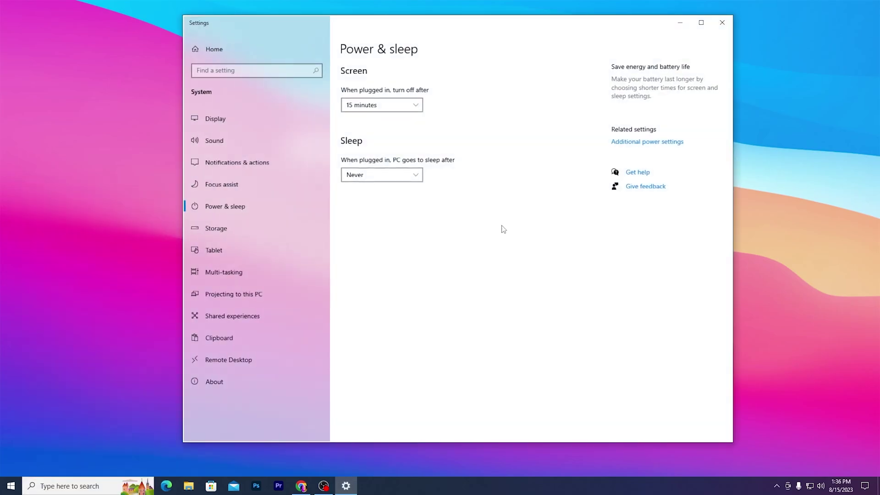
pyautogui.click(656, 142)
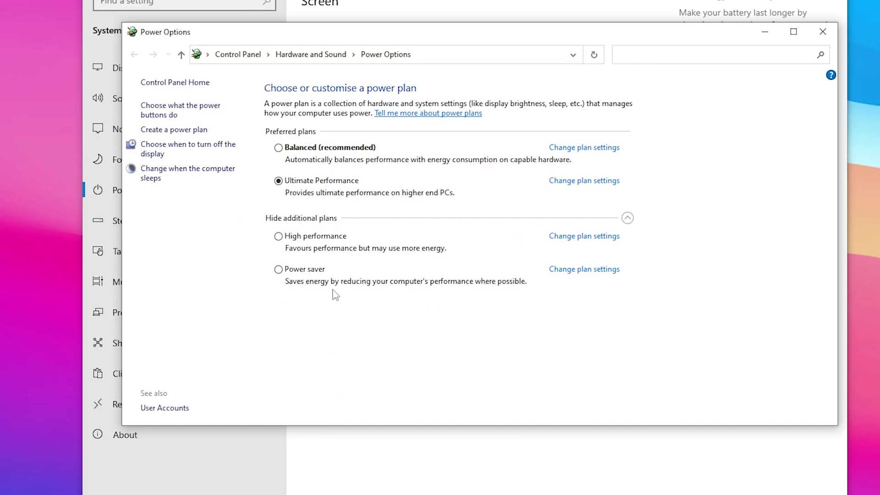
# Step: Create a High performance-based plan named RIPEX with Turn off the display set to Never
pyautogui.click(166, 131)
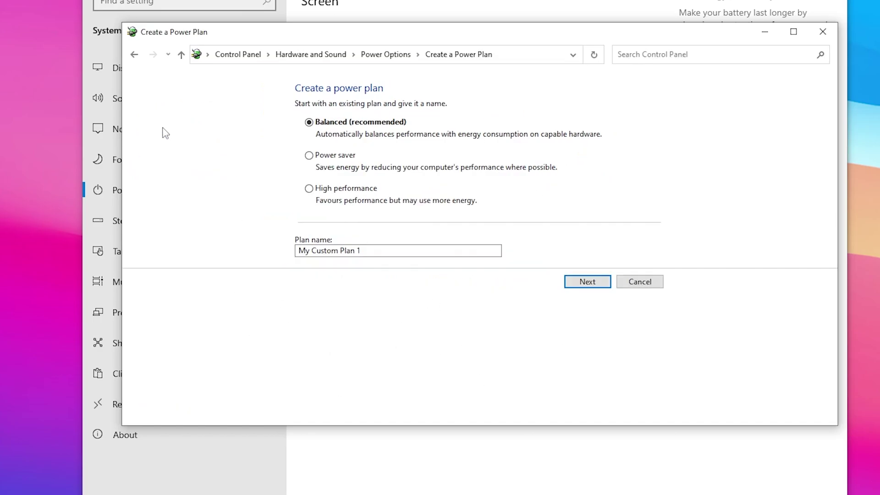
pyautogui.click(323, 189)
pyautogui.click(362, 250)
pyautogui.hotkey('ctrl', 'a')
pyautogui.press('BackSpace')
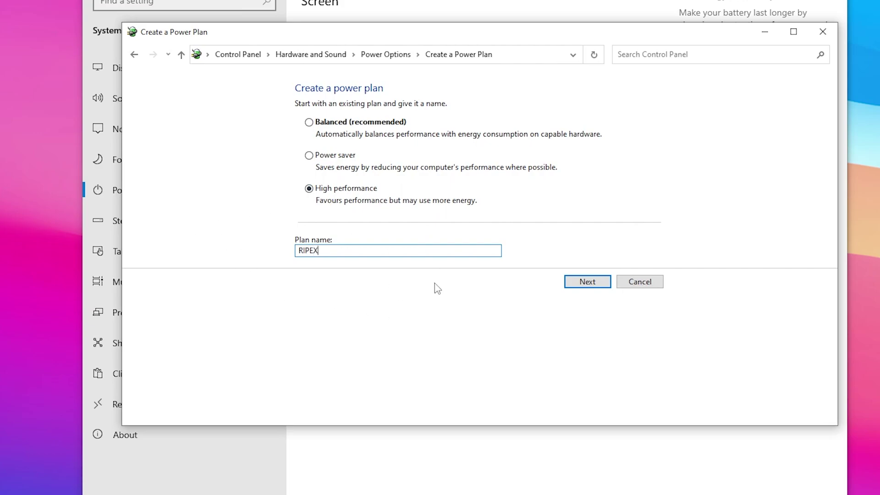
pyautogui.click(587, 282)
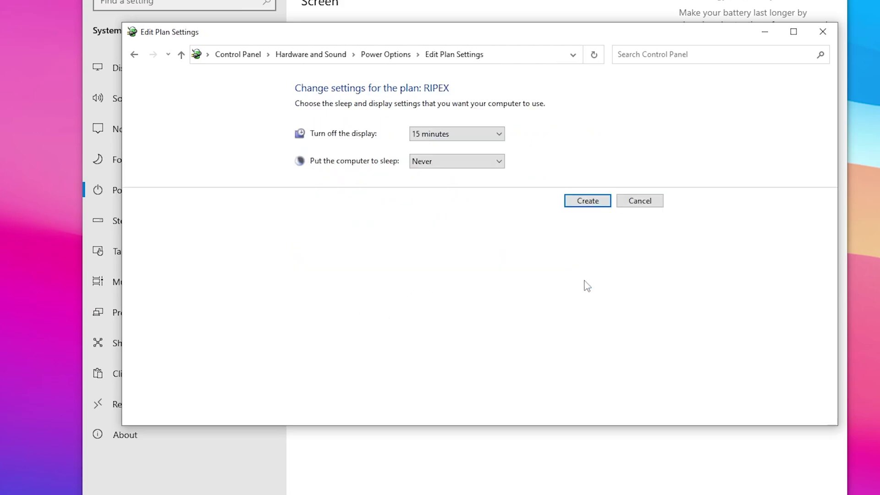
pyautogui.click(456, 135)
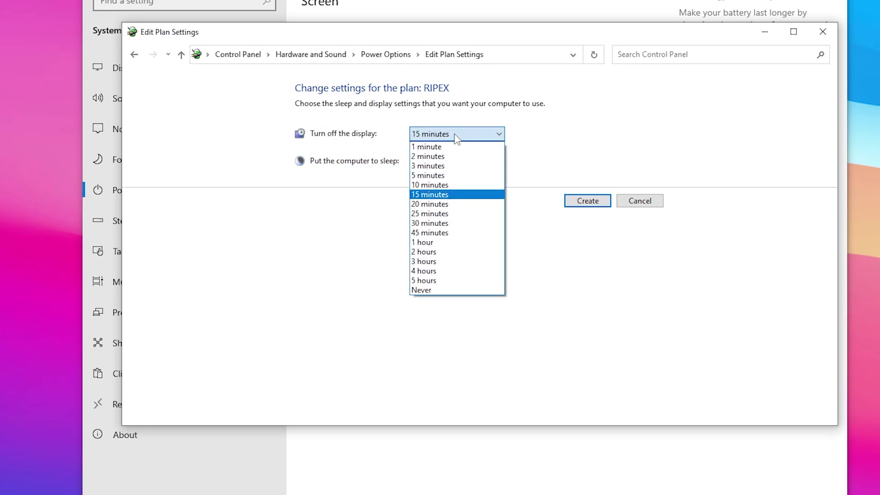
pyautogui.click(435, 290)
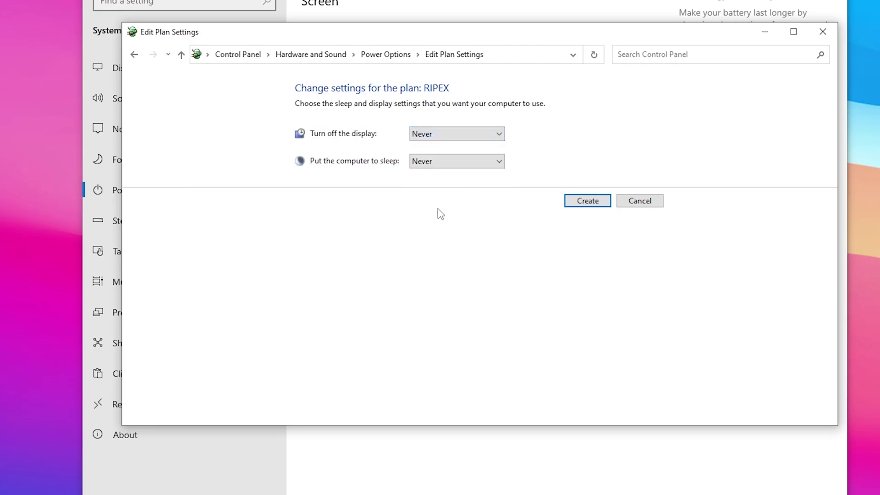
pyautogui.click(583, 204)
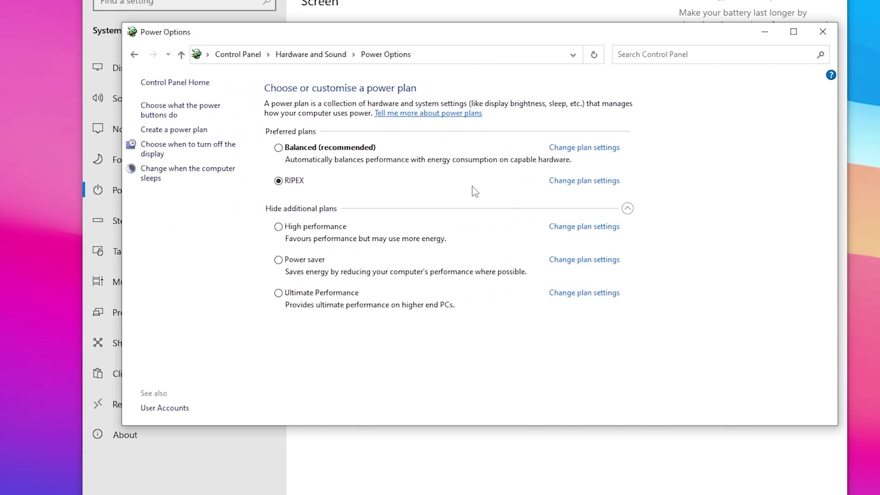
# Step: Open RIPEX's plan settings and its advanced power settings window, centred on screen
pyautogui.click(585, 180)
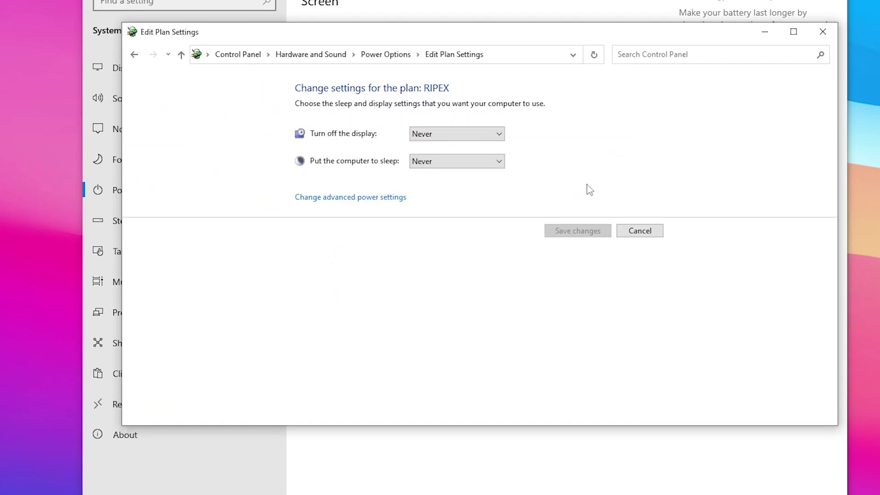
pyautogui.click(360, 198)
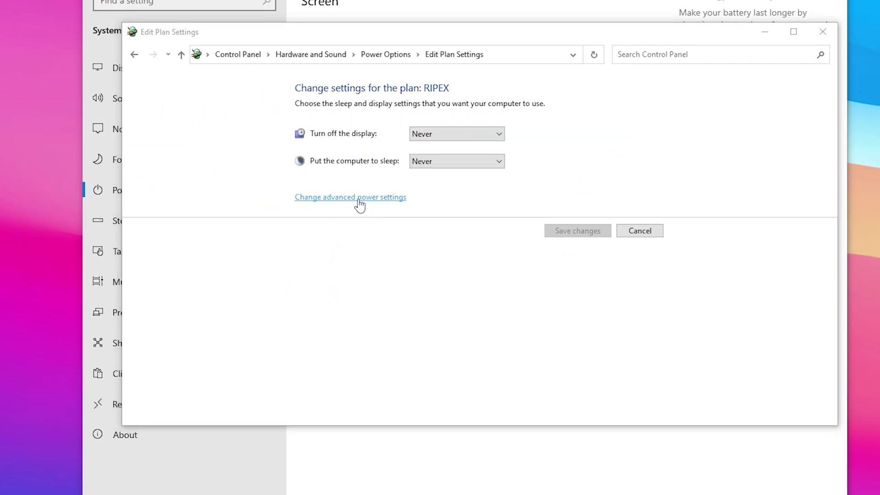
pyautogui.moveTo(37, 46); pyautogui.dragTo(398, 101)
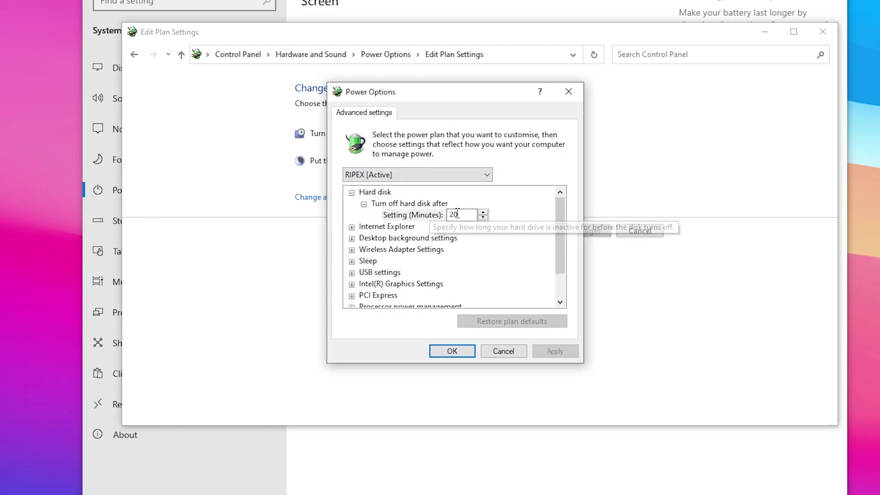
# Step: Set Turn off hard disk after to 0 and wireless Power Saving Mode to Maximum Performance
pyautogui.click(423, 215)
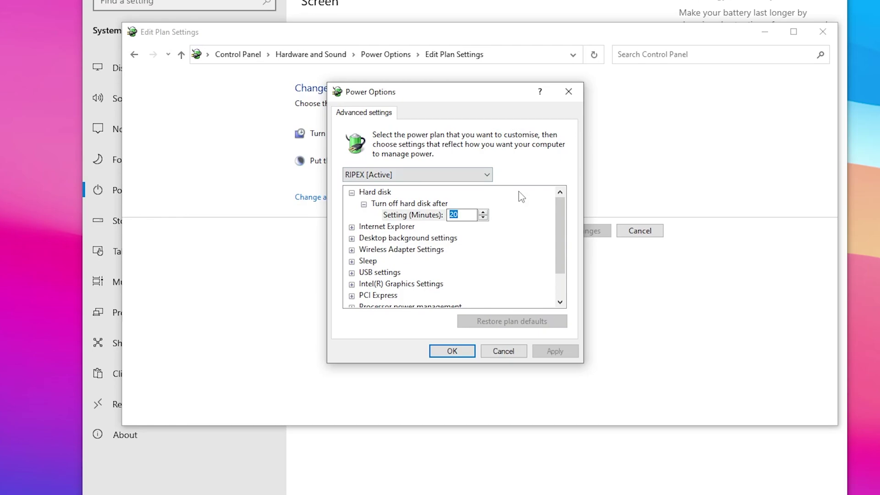
pyautogui.write('0')
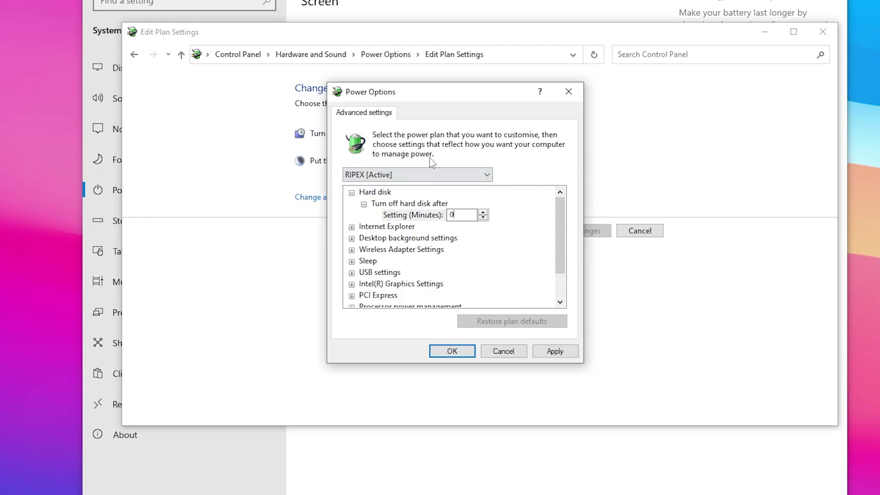
pyautogui.click(352, 250)
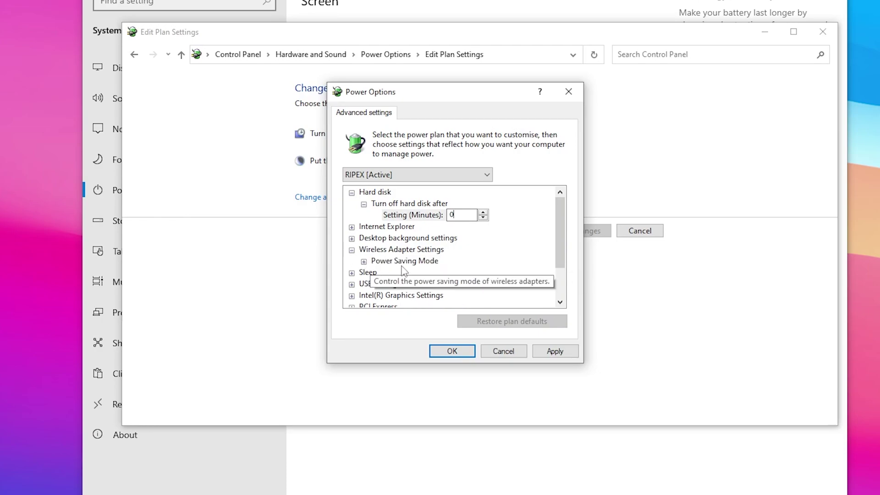
pyautogui.click(363, 261)
pyautogui.click(444, 274)
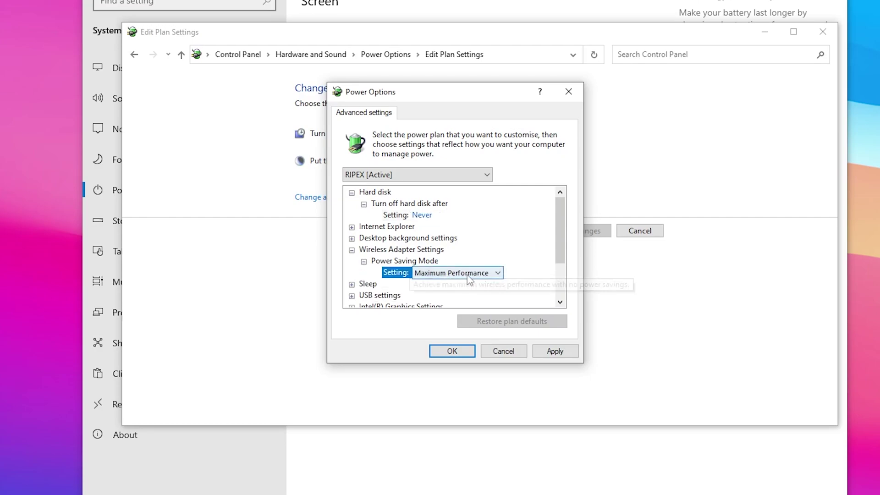
pyautogui.click(448, 273)
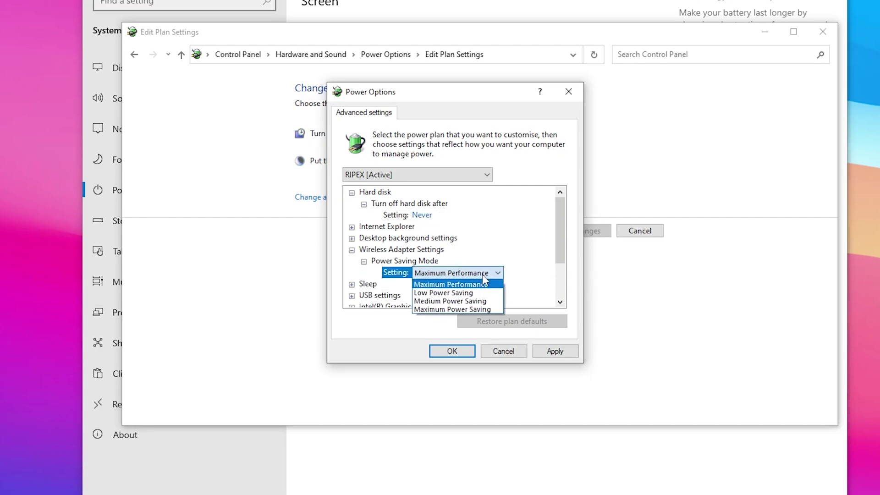
pyautogui.click(444, 285)
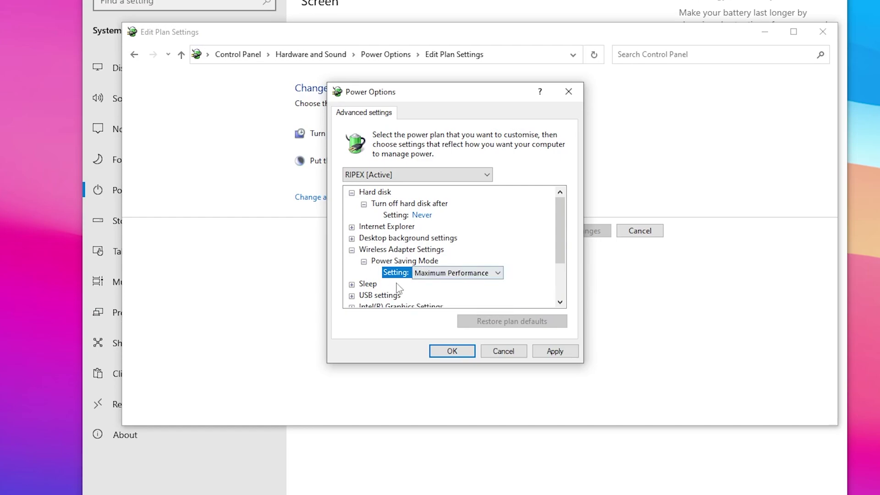
pyautogui.click(364, 261)
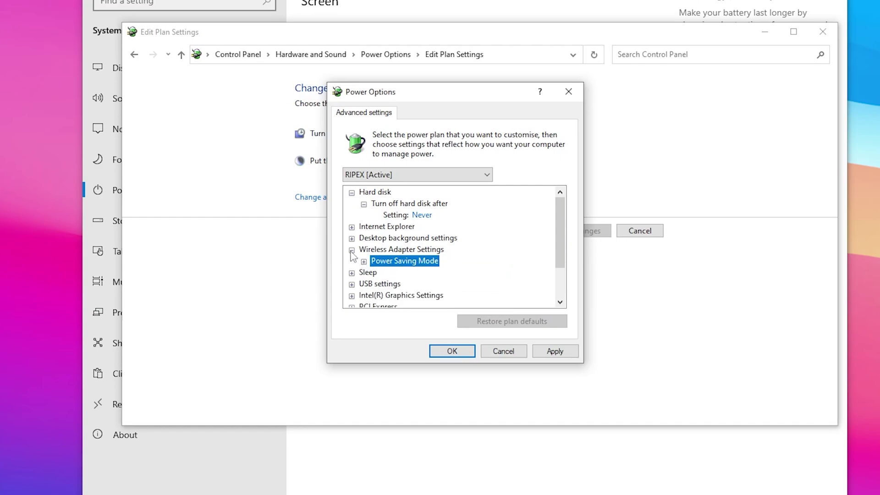
pyautogui.click(351, 250)
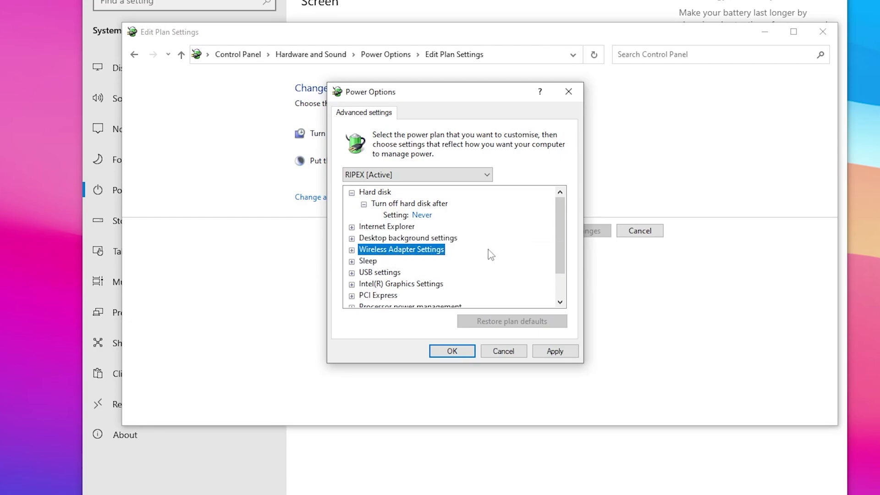
# Step: Disable USB selective suspend in the RIPEX plan's advanced settings
pyautogui.click(352, 273)
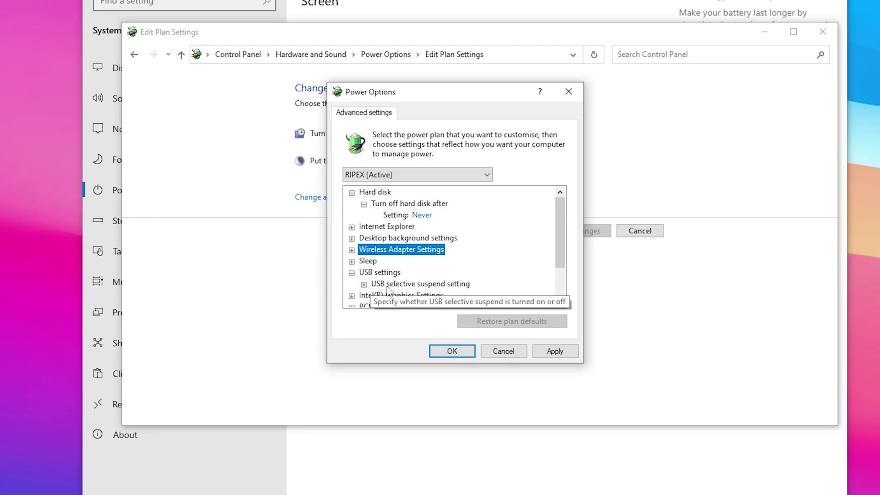
pyautogui.click(364, 285)
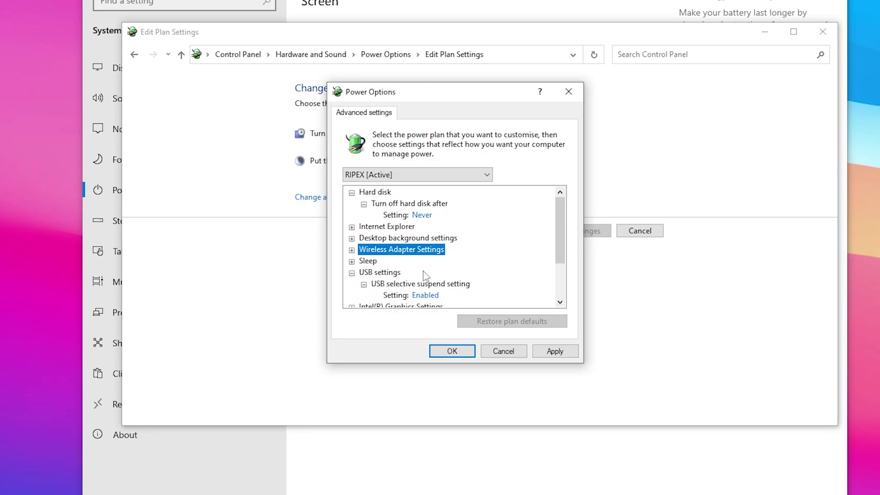
pyautogui.scroll(-2, 428, 276)
pyautogui.click(431, 238)
pyautogui.click(457, 239)
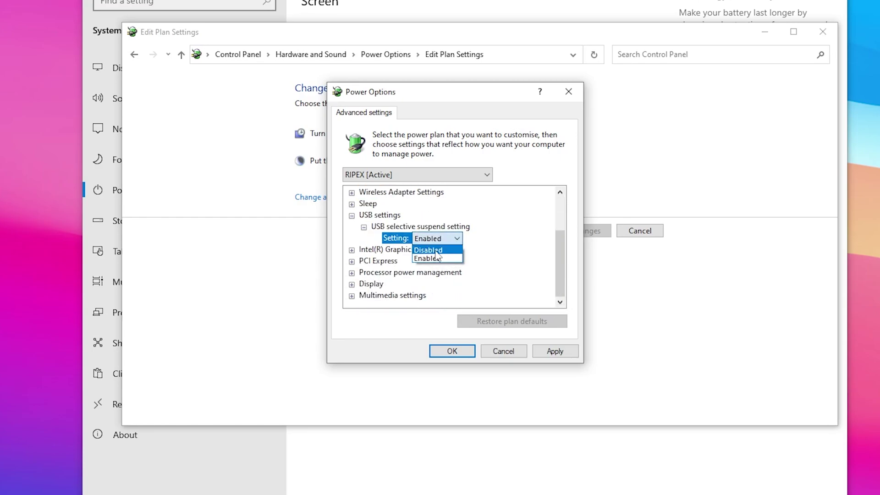
pyautogui.click(433, 257)
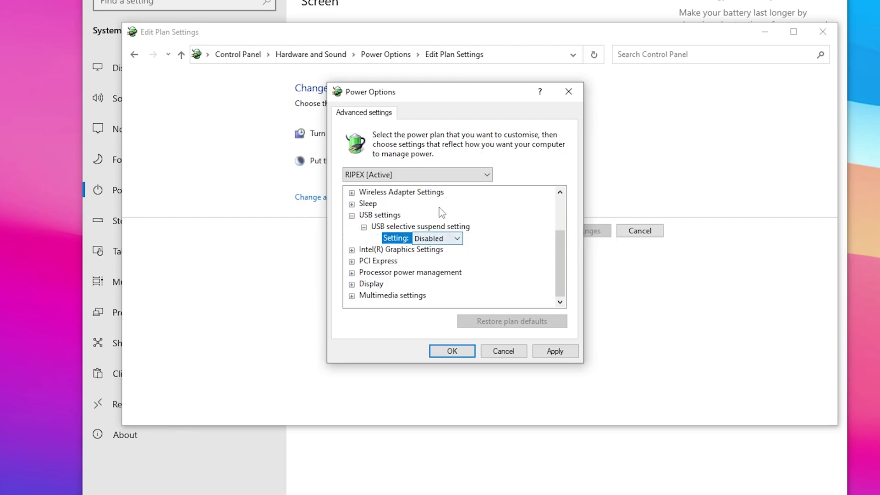
# Step: Set Maximum processor state to 90%, save it, and return to the power plan list
pyautogui.click(353, 274)
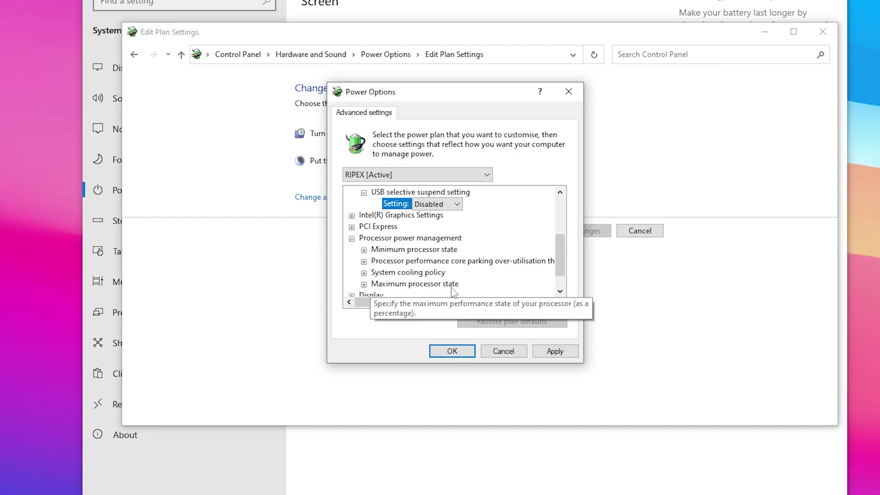
pyautogui.click(363, 284)
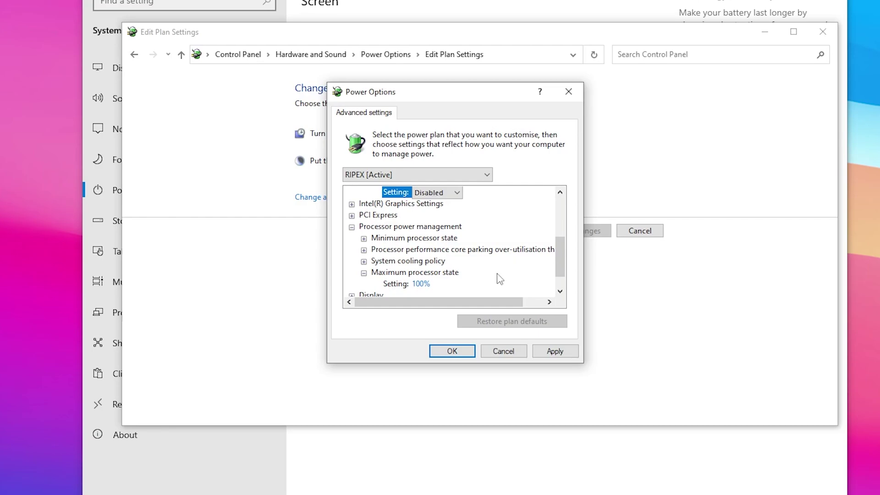
pyautogui.scroll(-1, 557, 250)
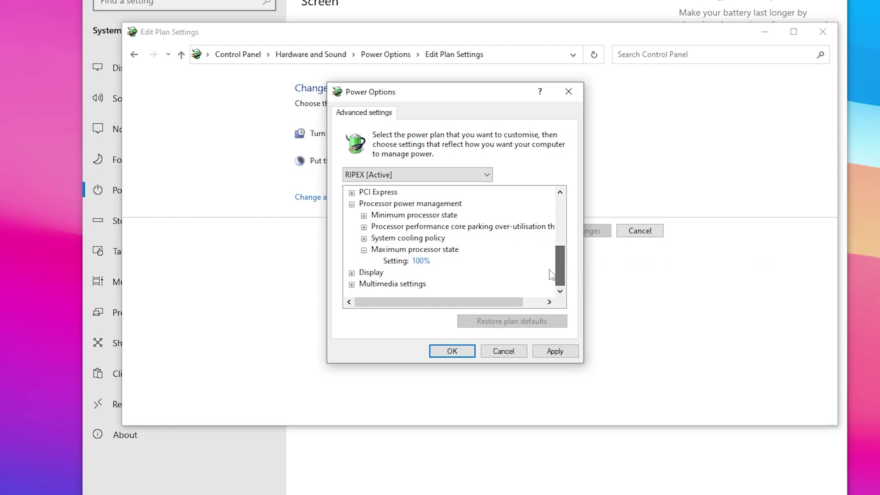
pyautogui.click(423, 261)
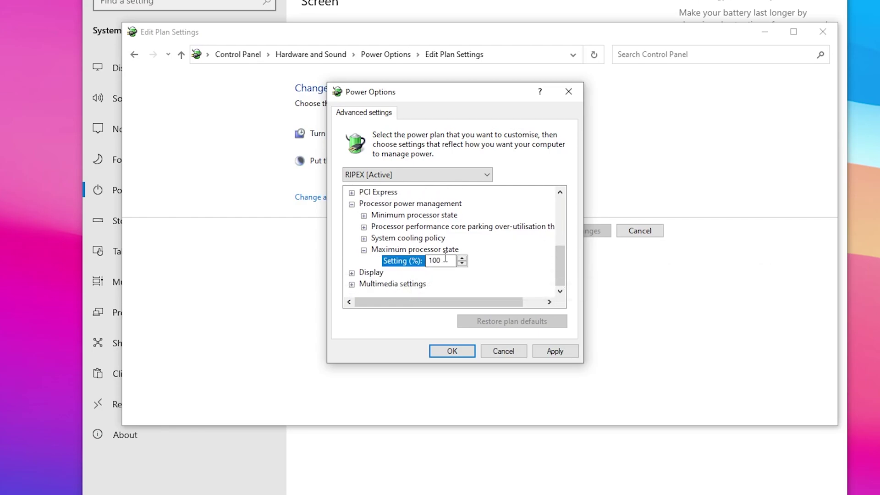
pyautogui.moveTo(445, 260); pyautogui.dragTo(420, 260)
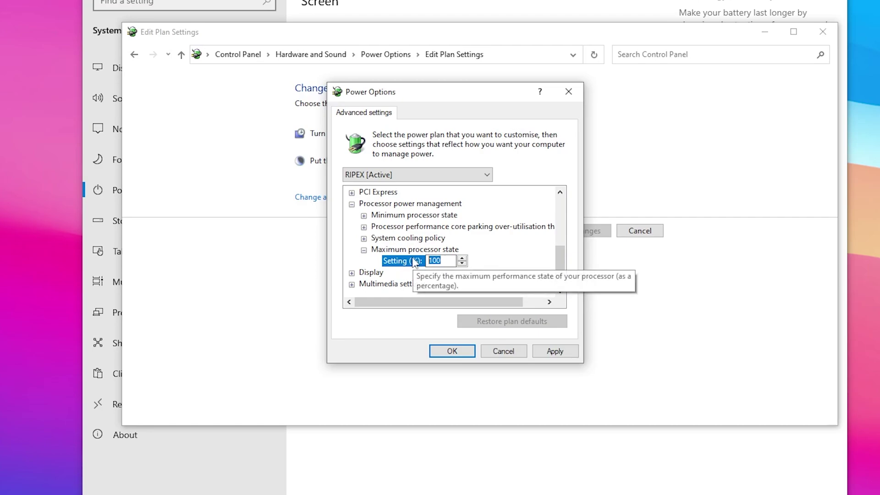
pyautogui.write('90')
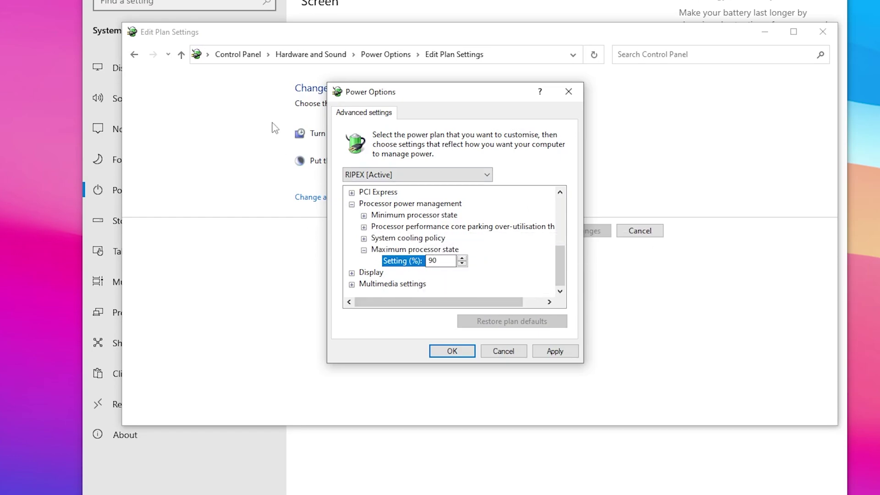
pyautogui.click(552, 352)
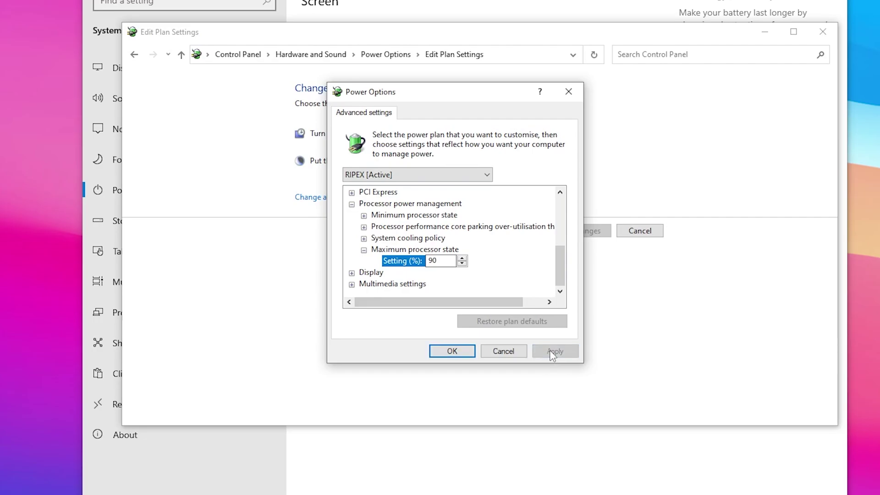
pyautogui.click(452, 351)
pyautogui.click(640, 235)
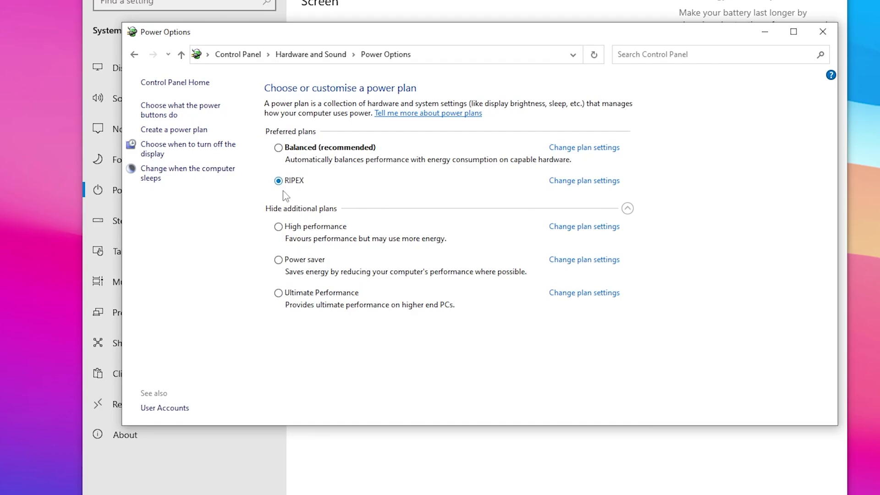
# Step: Close Power Options and Settings, then select disable_power_throttling.zip on the desktop
pyautogui.click(822, 31)
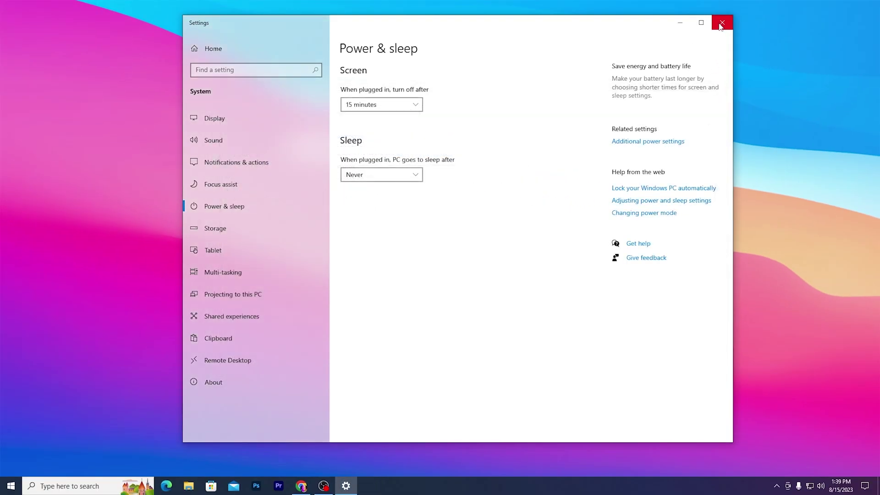
pyautogui.click(722, 23)
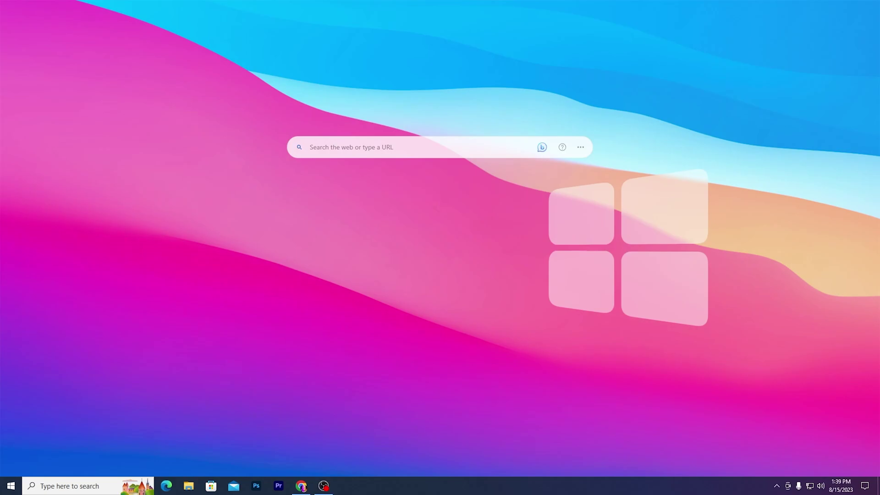
pyautogui.hotkey('ctrl', 'v')
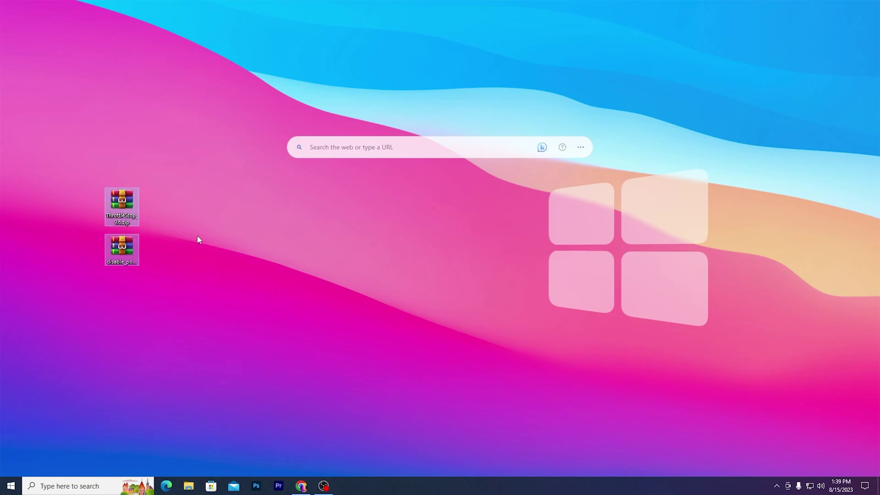
pyautogui.click(198, 240)
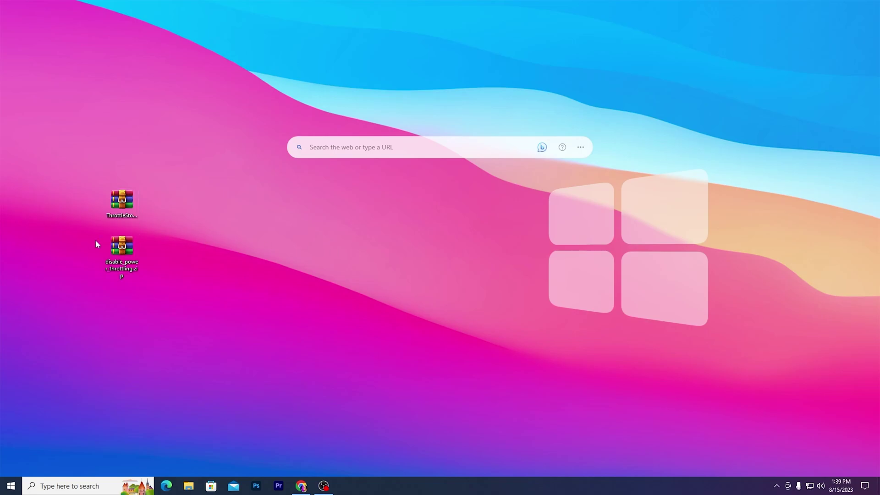
pyautogui.click(130, 257)
pyautogui.click(301, 486)
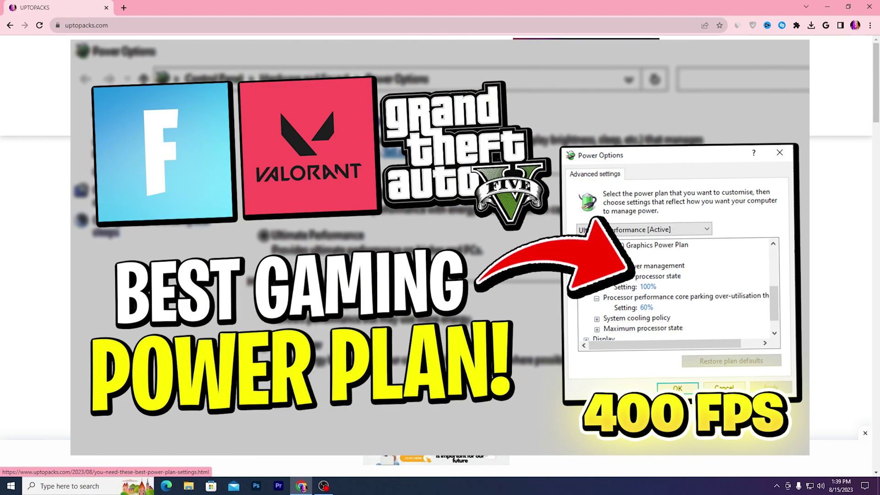
pyautogui.click(827, 7)
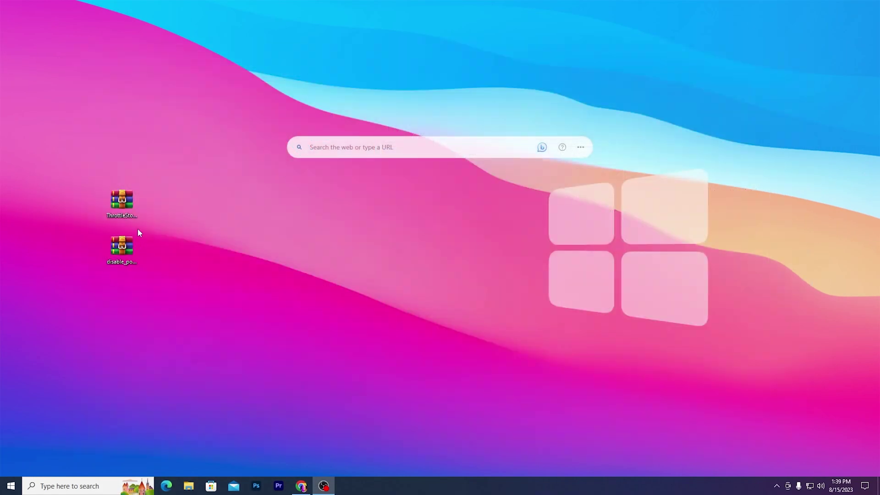
# Step: Merge disable power throttling.reg from the zip into the registry, confirming all prompts, then close WinRAR
pyautogui.doubleClick(123, 247)
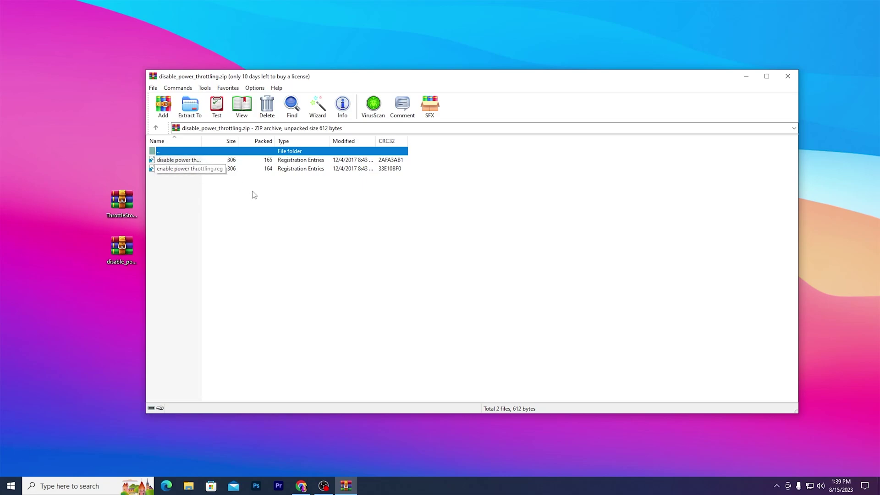
pyautogui.click(162, 160)
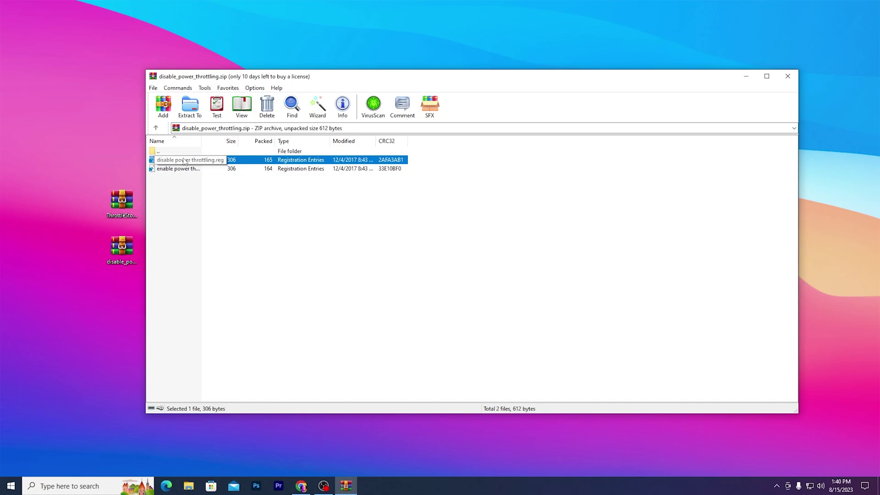
pyautogui.press('Return')
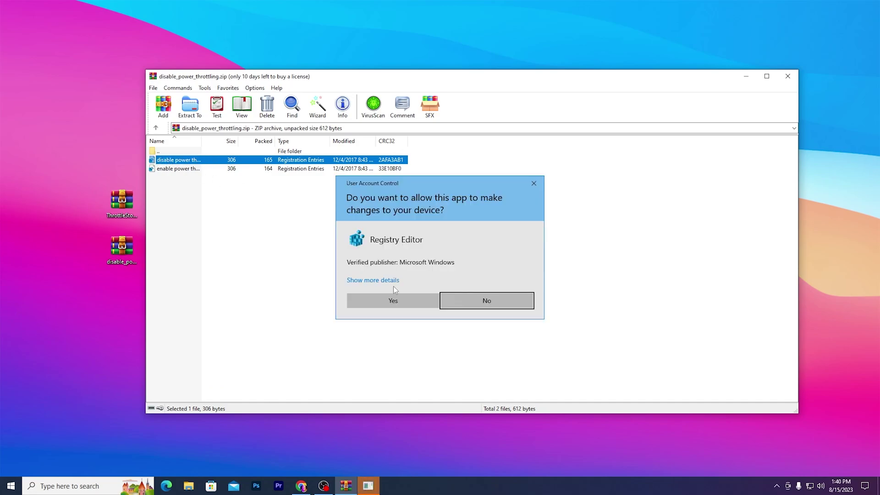
pyautogui.click(391, 299)
pyautogui.click(507, 256)
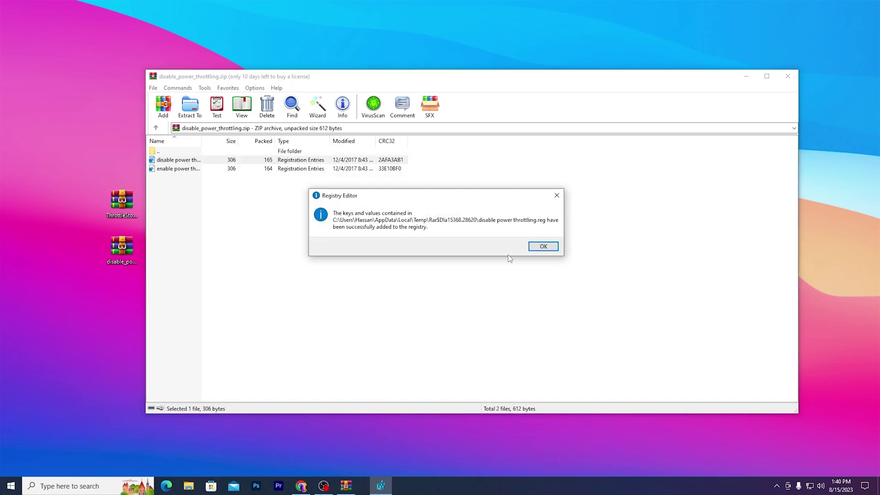
pyautogui.click(543, 247)
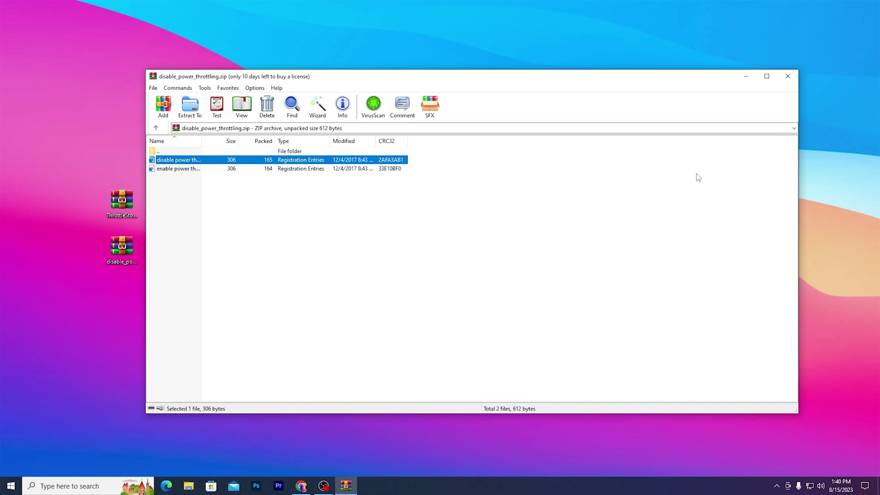
pyautogui.click(791, 80)
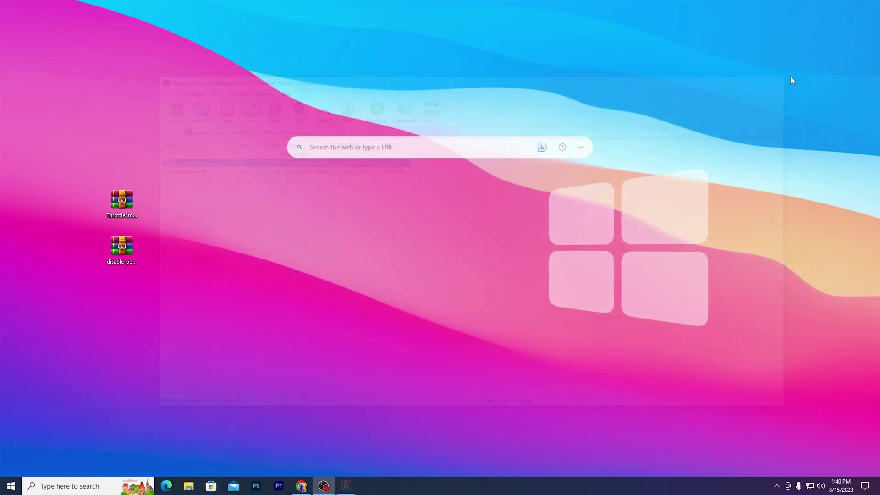
# Step: Launch ThrottleStop.exe from ThrottleStop_9.6.zip with admin rights, dismissing the warning
pyautogui.doubleClick(119, 194)
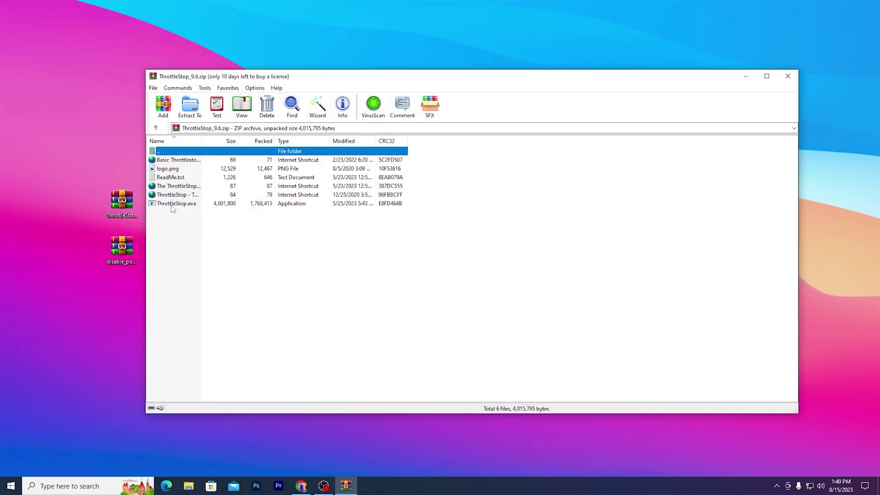
pyautogui.doubleClick(190, 205)
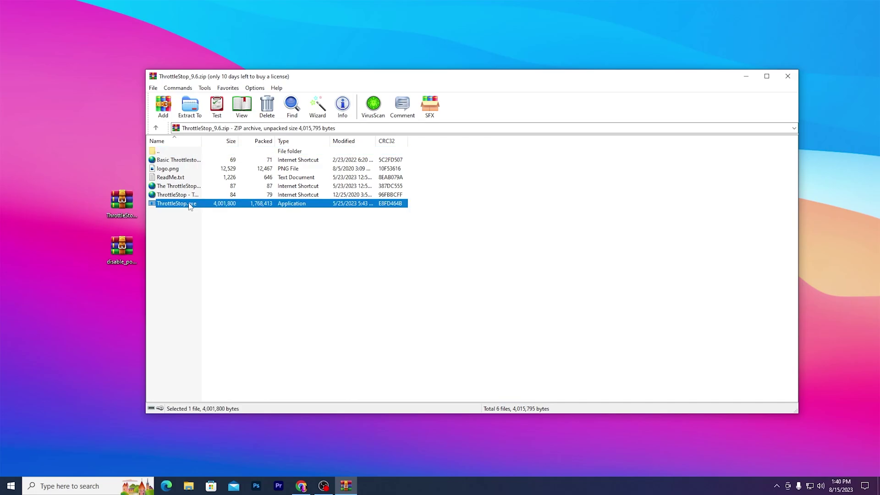
pyautogui.click(393, 305)
pyautogui.click(469, 280)
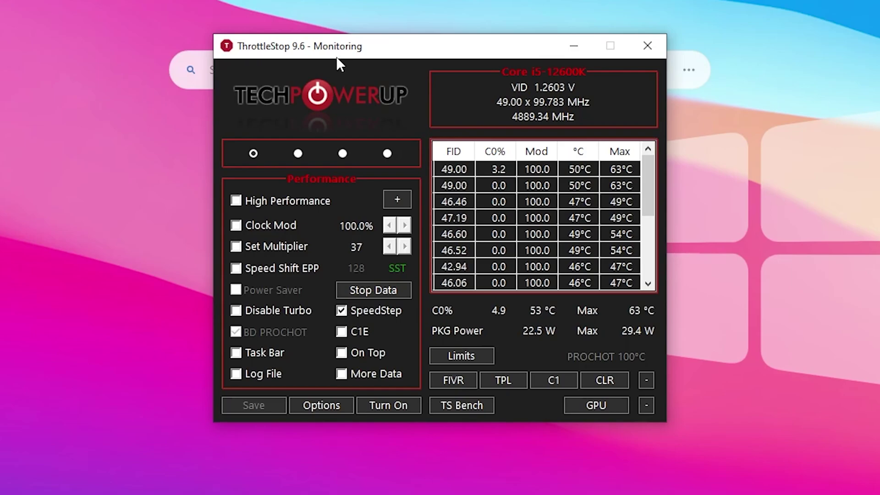
# Step: Select ThrottleStop's second (Game) profile, enable High Performance using the High Performance plan, and turn it on
pyautogui.click(299, 154)
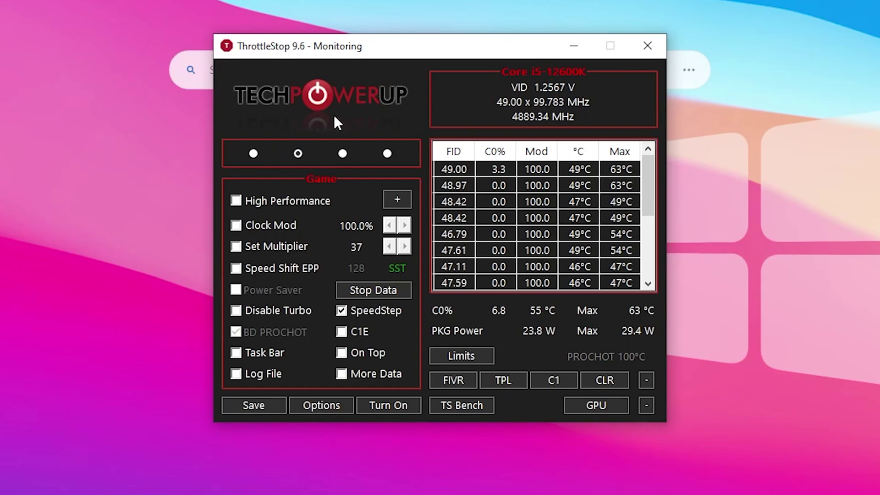
pyautogui.click(236, 200)
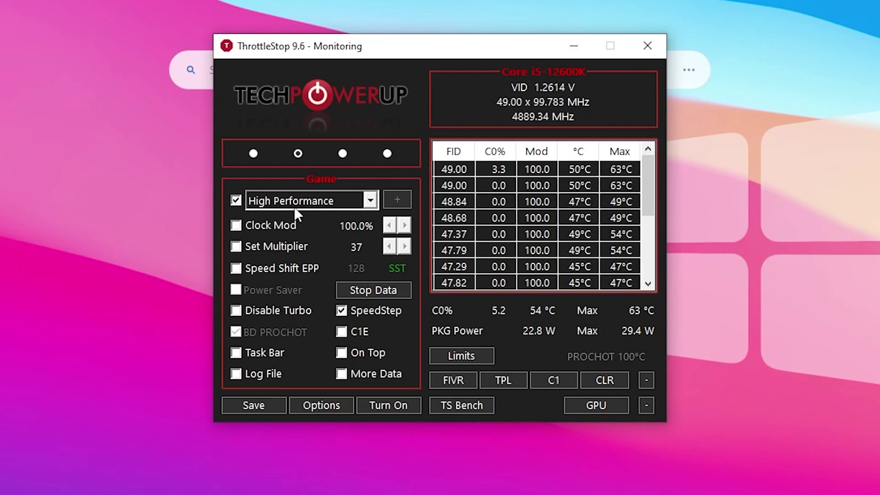
pyautogui.click(369, 201)
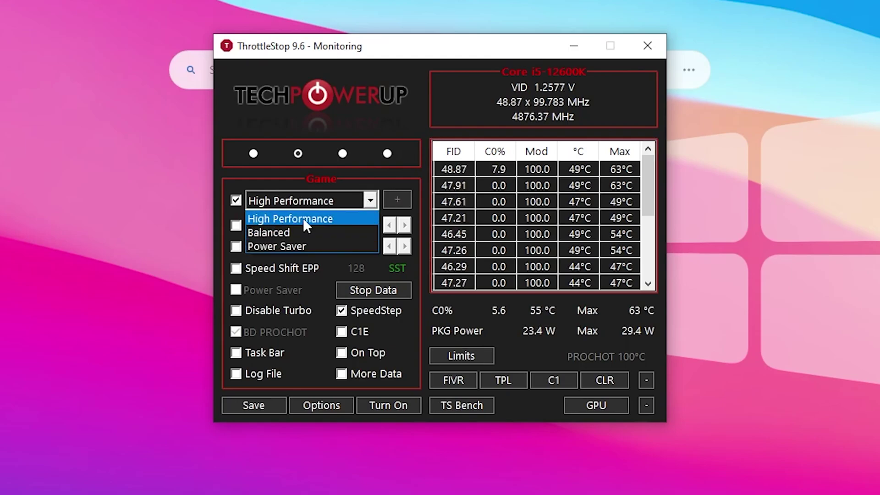
pyautogui.click(274, 217)
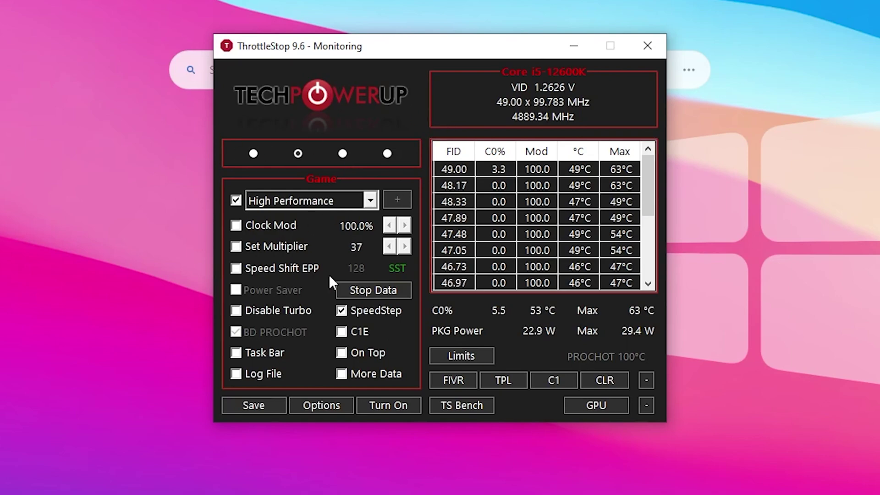
pyautogui.click(386, 406)
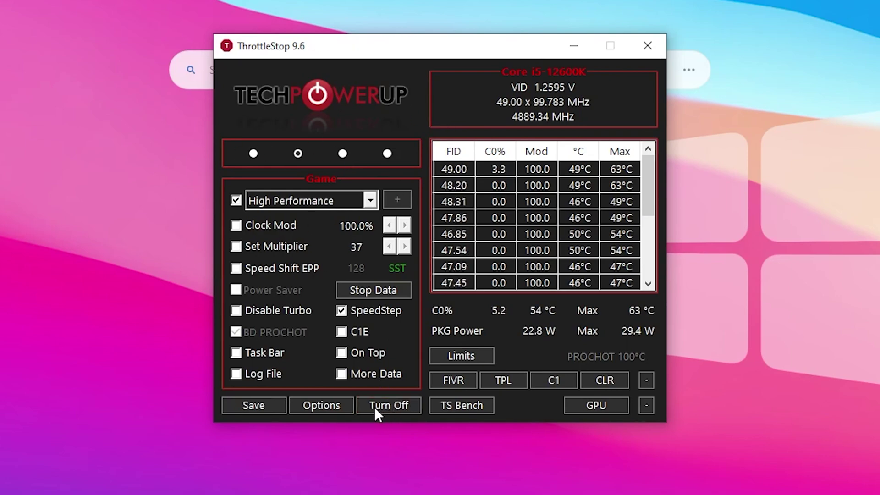
# Step: Save the ThrottleStop Game profile, then build wooden stairs in Fortnite and climb them
pyautogui.click(251, 404)
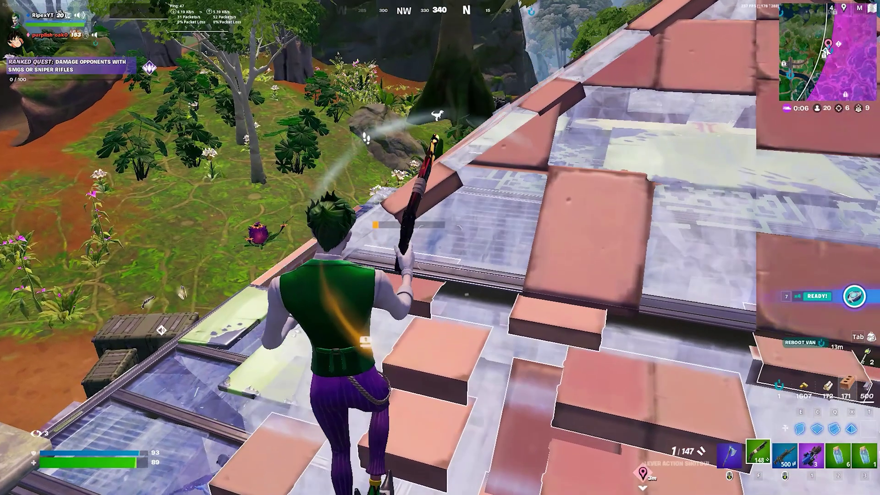
pyautogui.press('q')
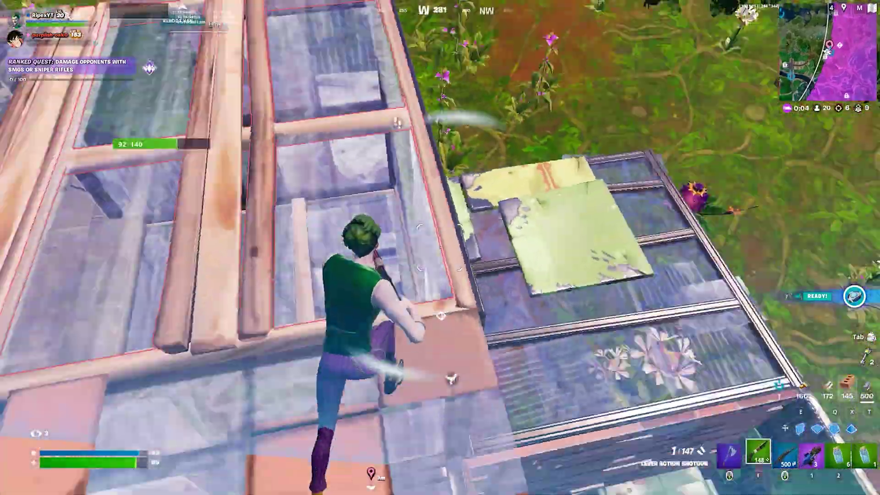
pyautogui.press('q')
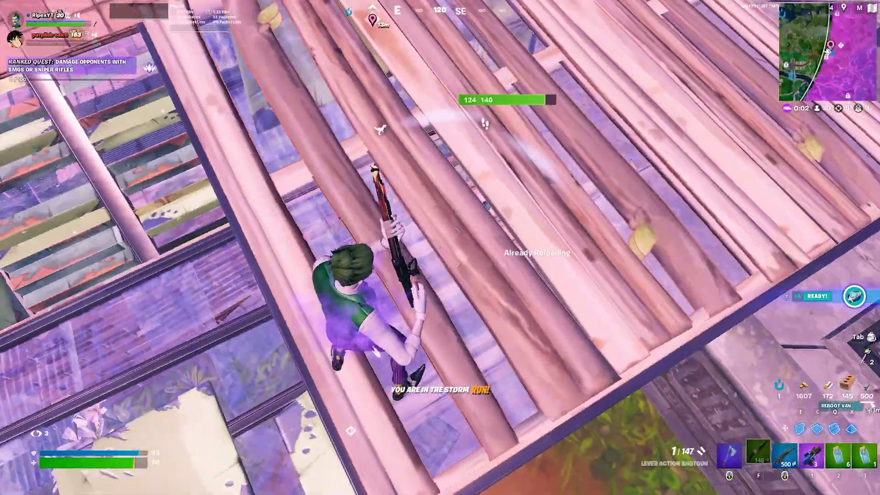
pyautogui.press('q')
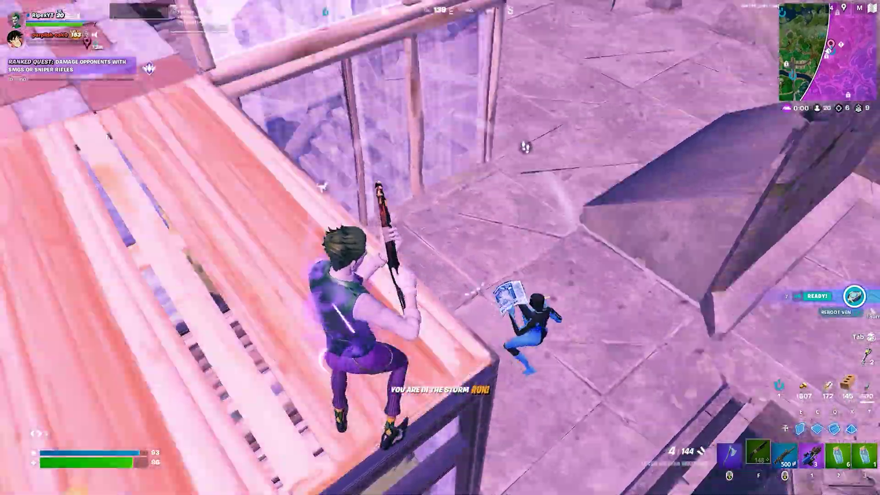